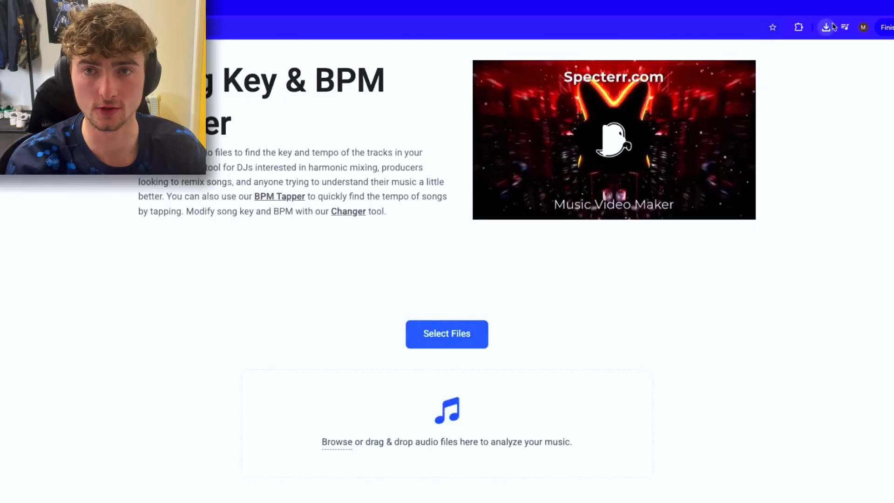
Check the browser's downloads for the song, then switch to FL Studio and open the tempo tapper over the playlist.
left_click(831, 27)
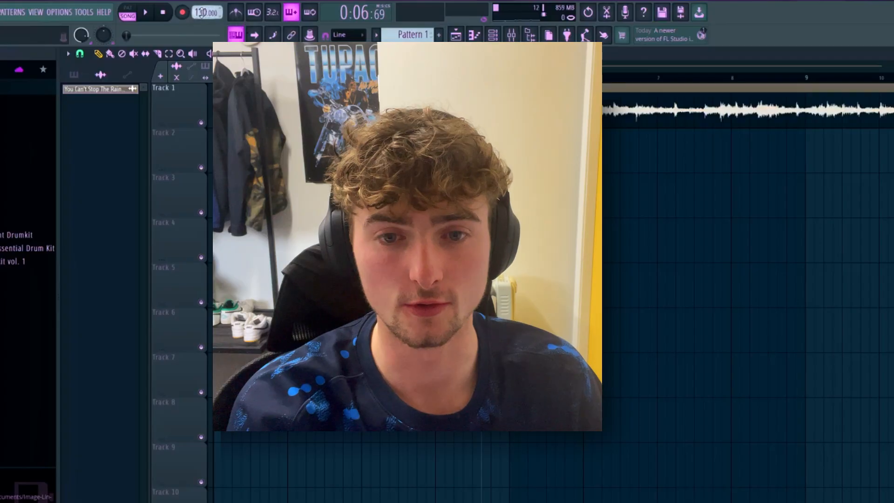
right_click(203, 14)
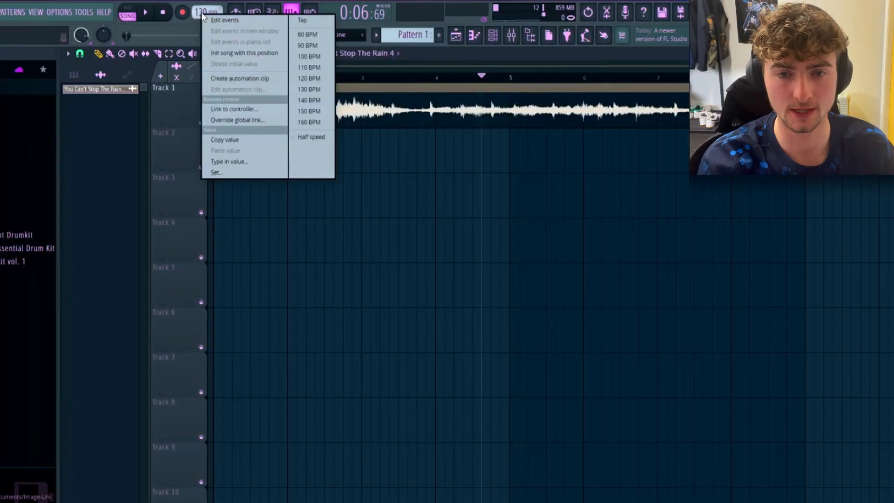
left_click(317, 22)
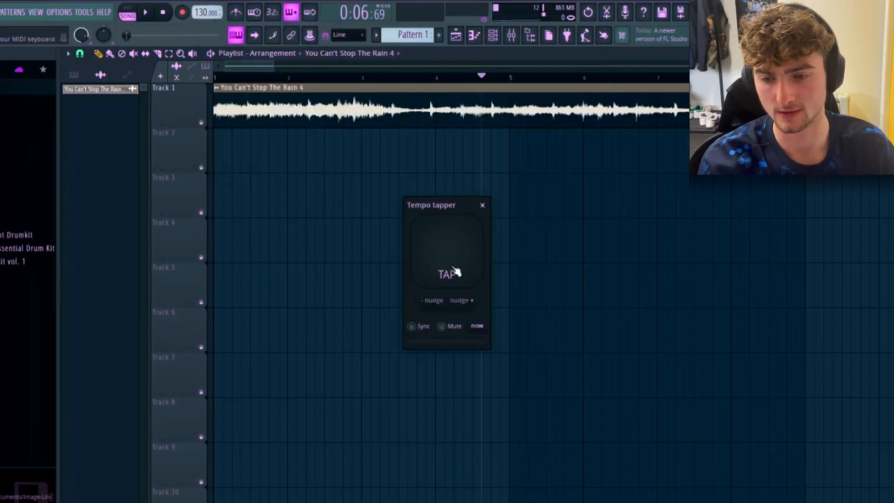
left_click_drag(440, 247, 287, 185)
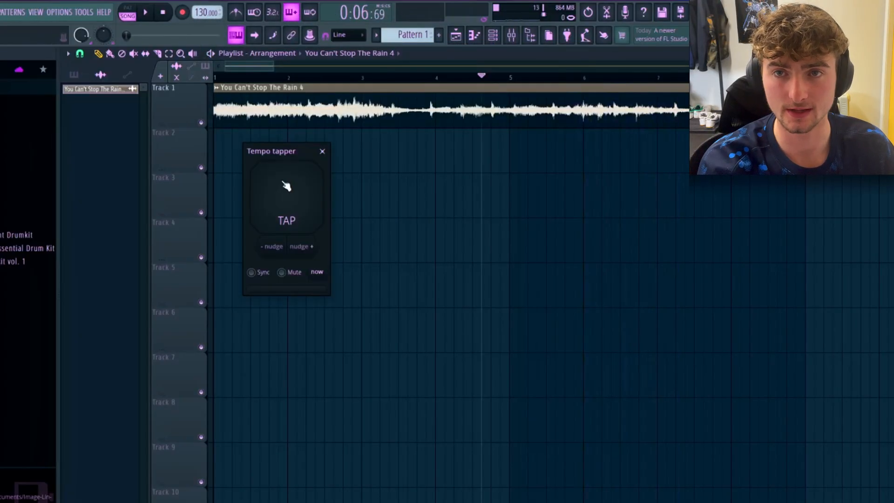
Play the song clip and tap along with its beat to set the project tempo to about 80 BPM.
key("space")
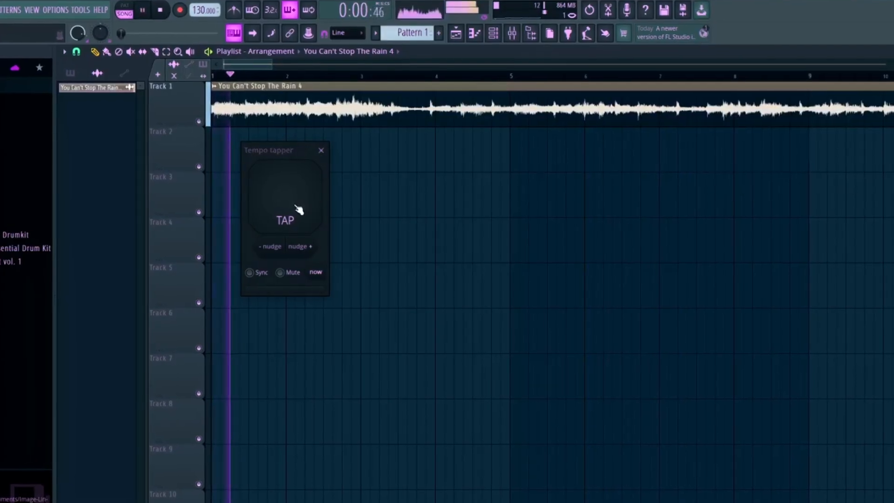
left_click(296, 207)
left_click(296, 207)
left_click(289, 205)
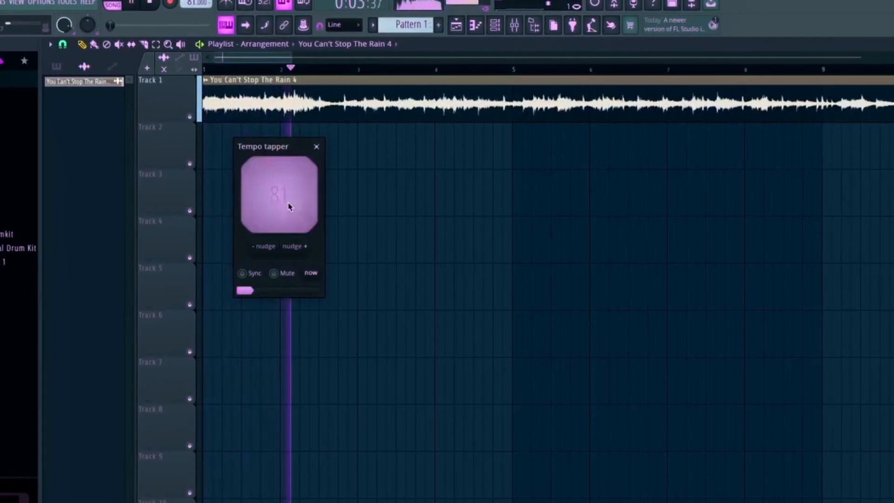
left_click(289, 205)
left_click(289, 206)
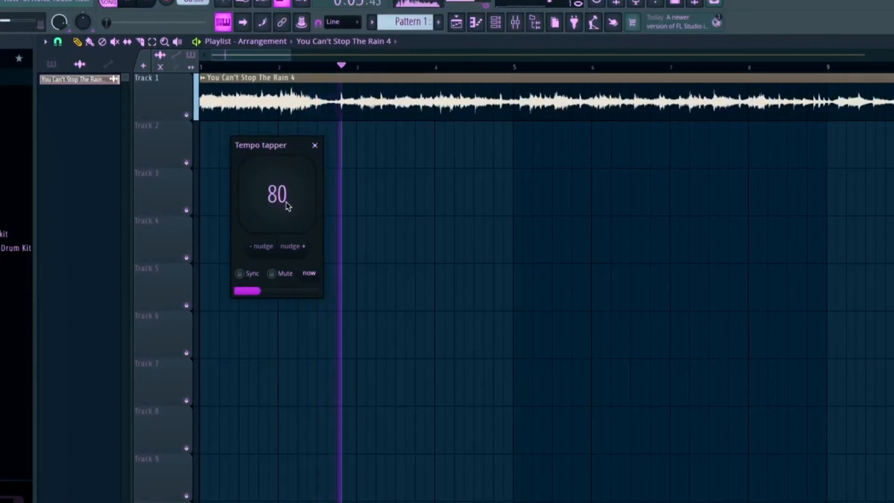
left_click(288, 206)
key("space")
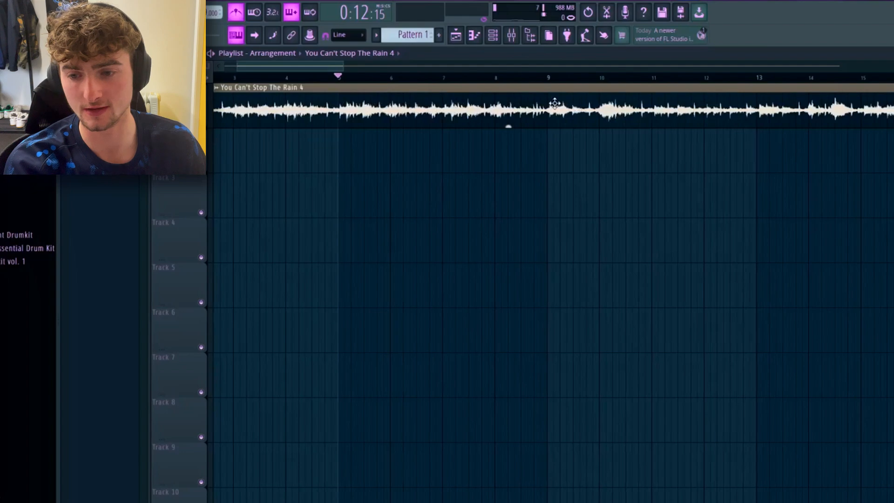
Open the song clip's sample from its channel settings in the Edison audio editor.
scroll(554, 104, "left", 2)
scroll(554, 104, "down", 1)
scroll(551, 110, "up", 1)
scroll(550, 111, "up", 1)
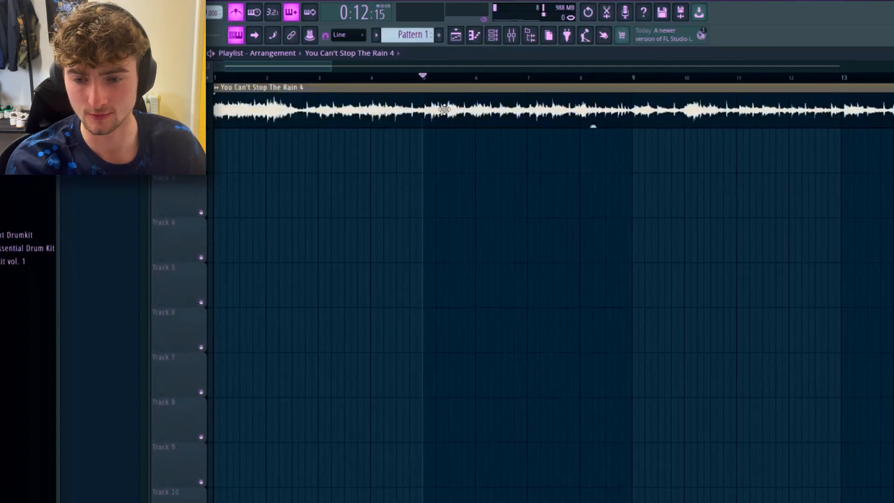
double_click(445, 113)
right_click(174, 333)
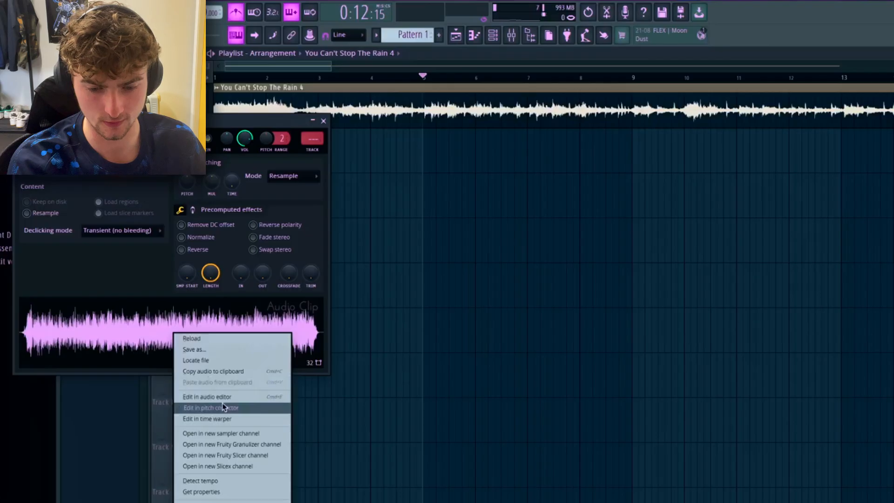
left_click(218, 427)
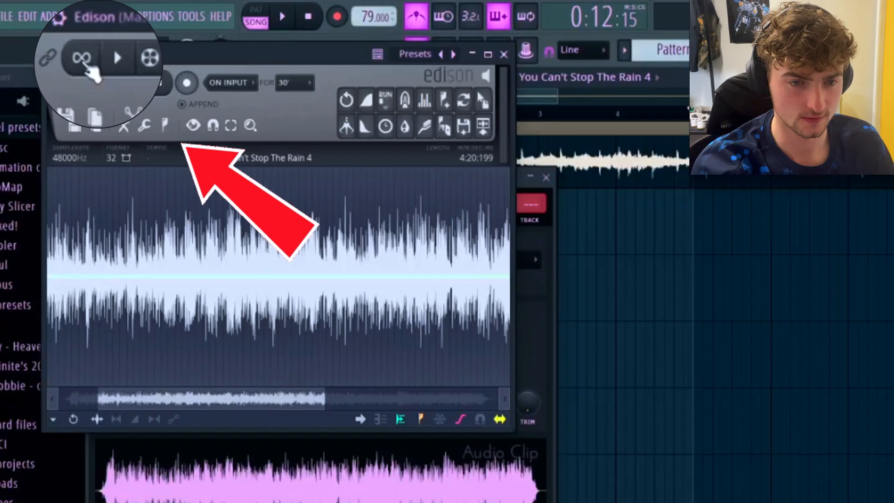
Turn on looped playback in Edison, play the song and select a short section of the waveform.
left_click(73, 36)
key("space")
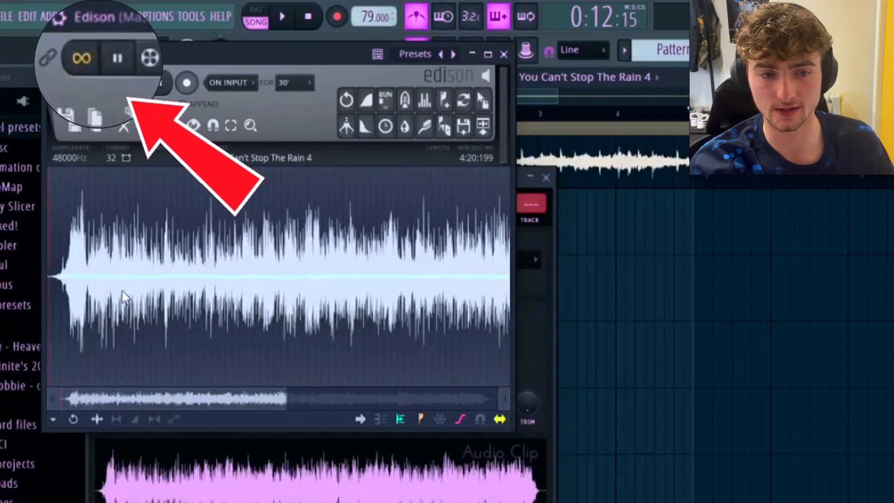
left_click_drag(118, 255, 239, 255)
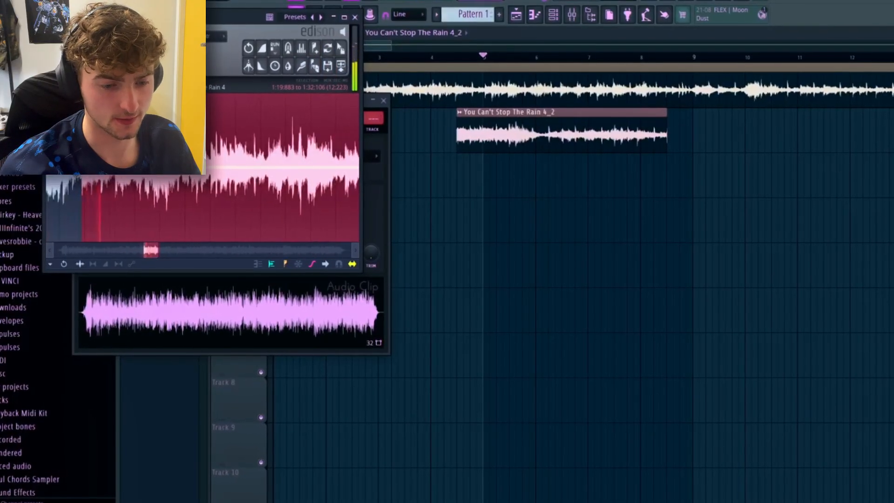
Audition the looped selection in Edison and the extracted sections placed in the playlist.
key("space")
key("space")
key("space")
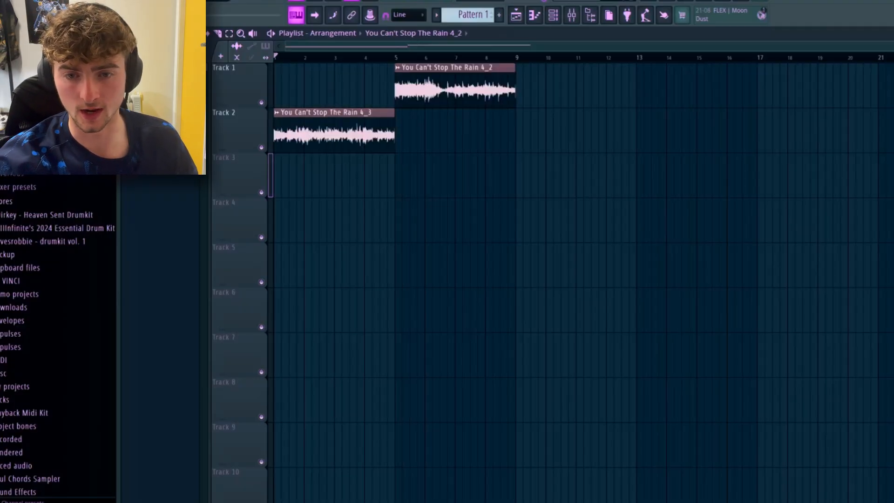
key("space")
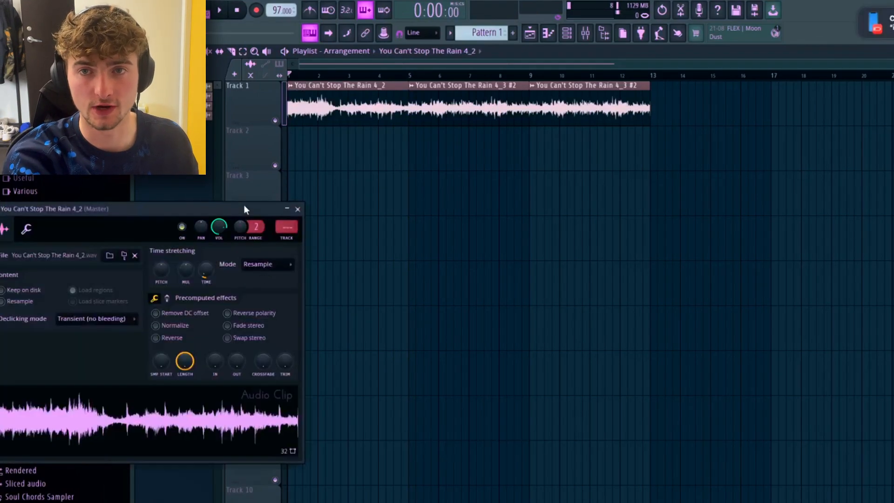
Set the You Can't Stop The Rain 4_2 clip's time-stretching mode to Stretch and play it back.
left_click_drag(245, 210, 286, 129)
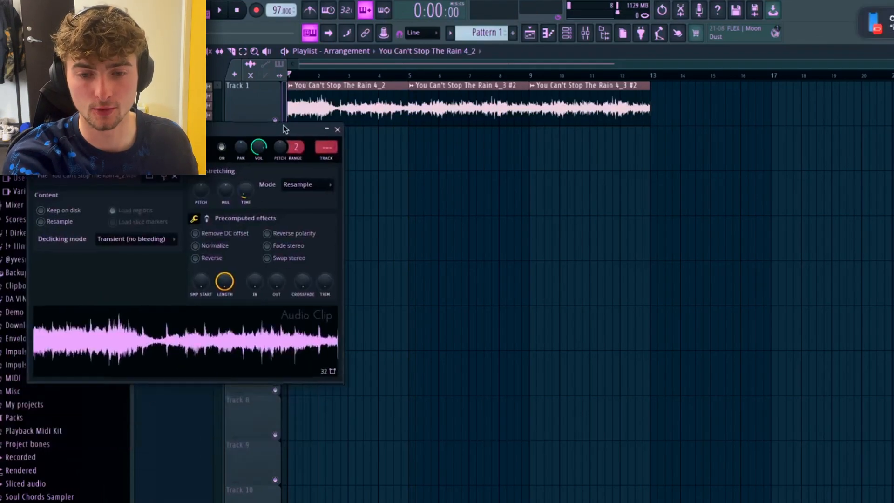
left_click(338, 130)
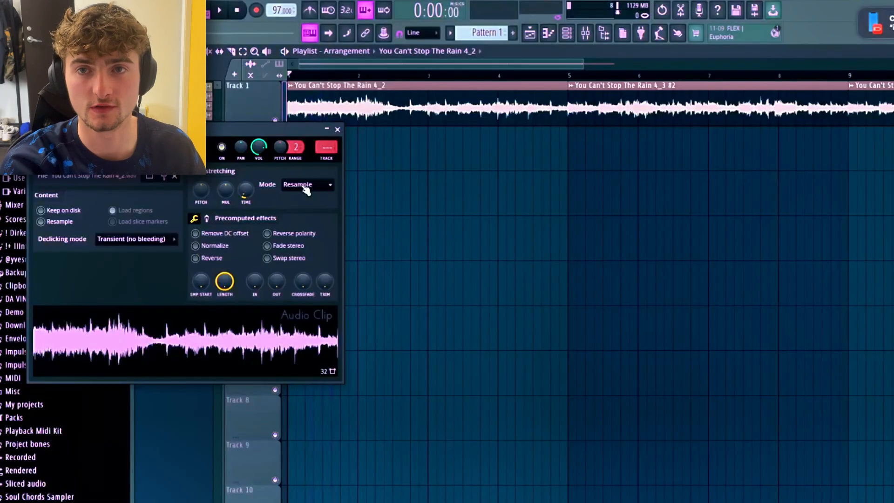
left_click(304, 185)
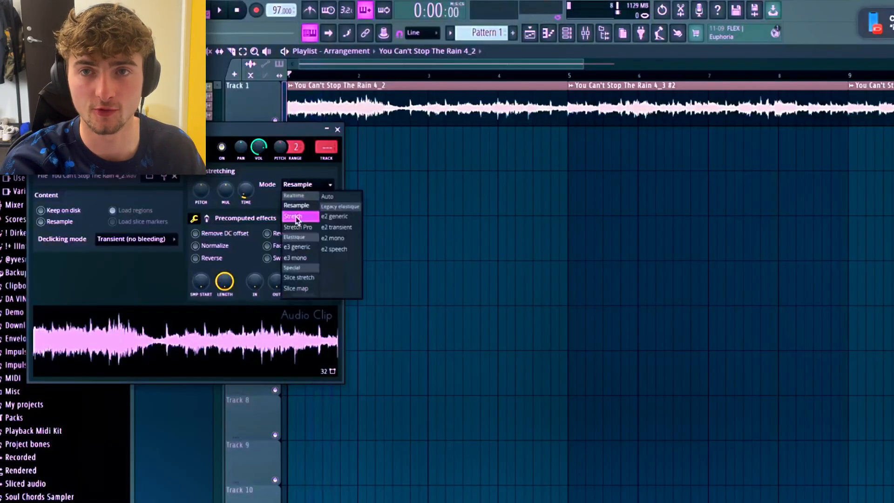
left_click(296, 218)
key("space")
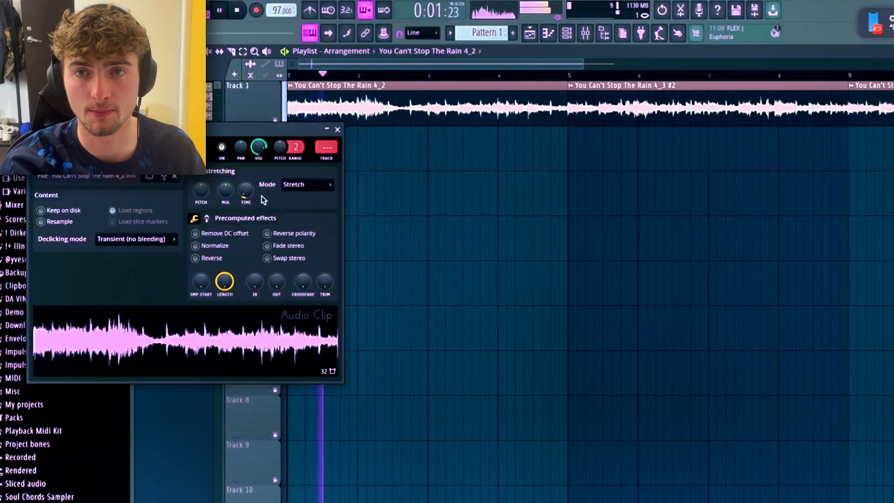
key("space")
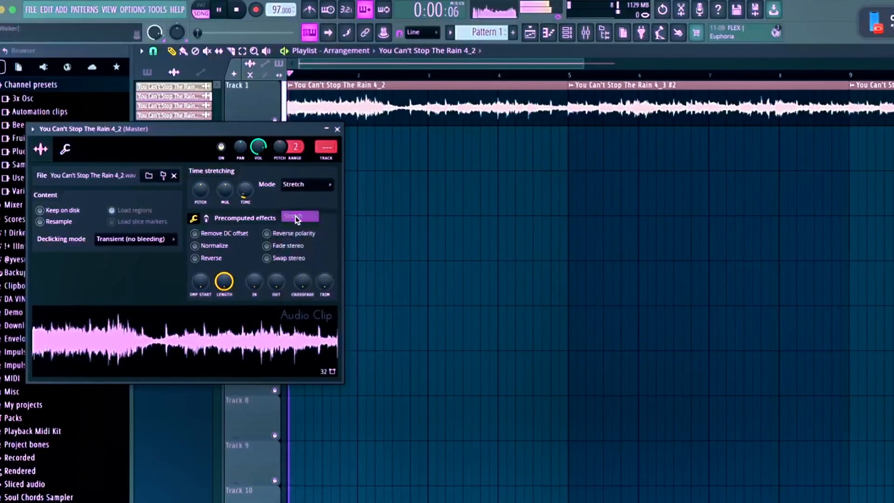
left_click(295, 216)
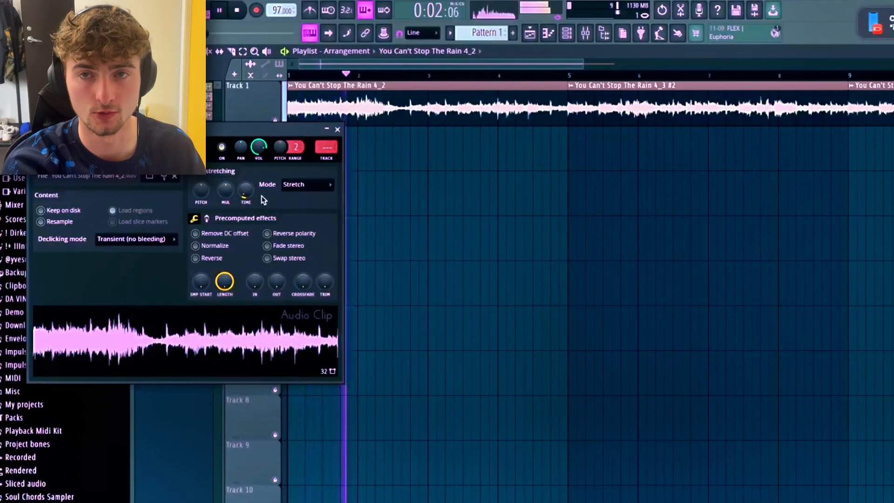
key("space")
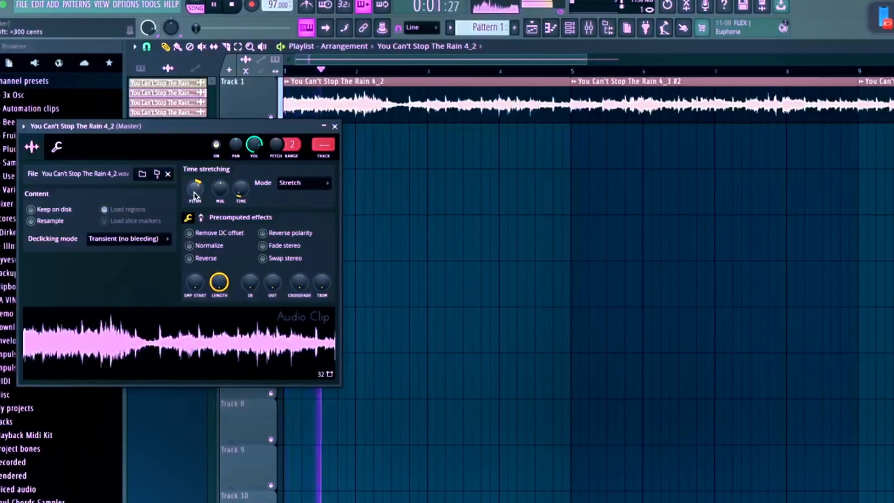
Try the Resample stretching mode on the pitched-up 4_2 clip, play it back, and return the mode to Stretch.
key("space")
left_click(303, 185)
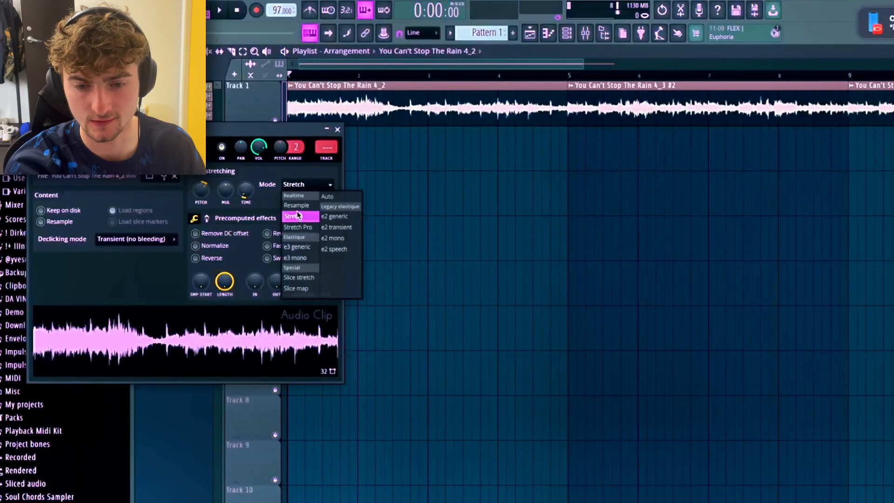
left_click(298, 204)
key("space")
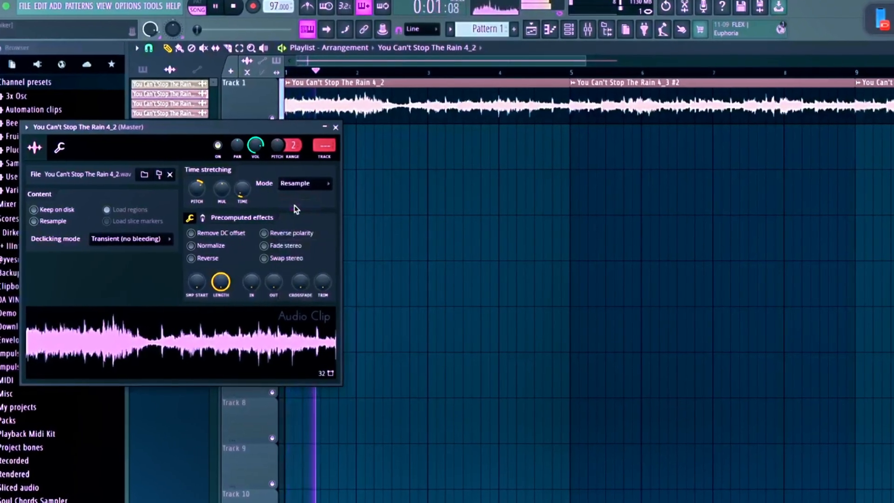
key("space")
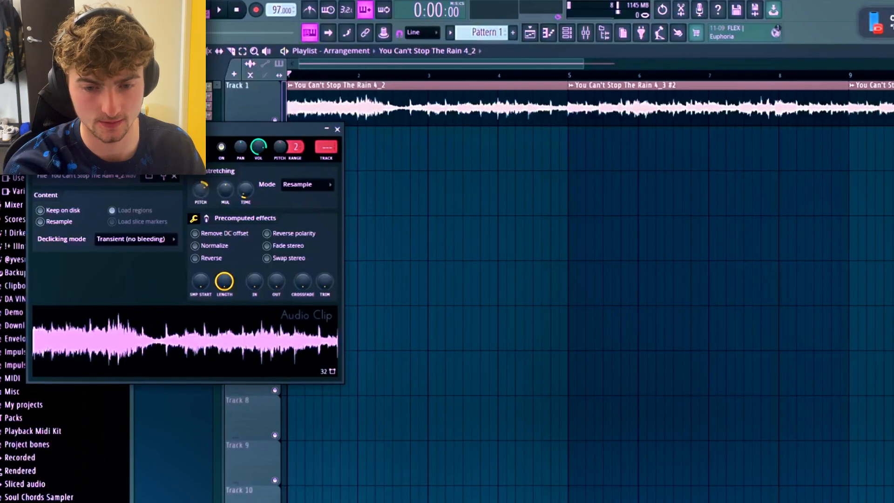
key("space")
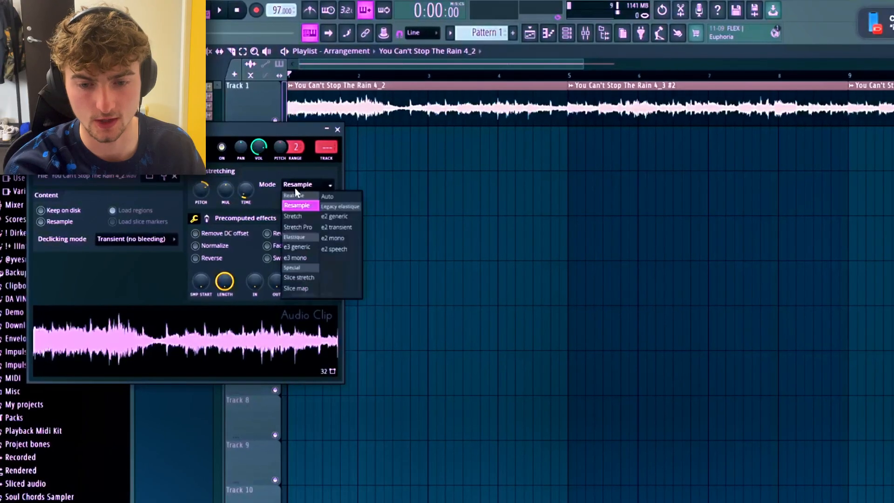
left_click(293, 217)
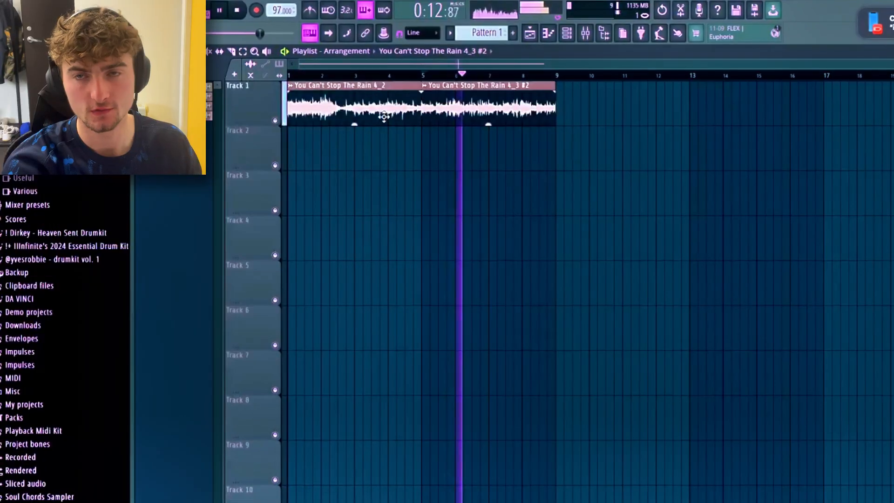
Stop playback and extract stems from the first clip, You Can't Stop The Rain 4_2.
scroll(383, 112, "up", 2)
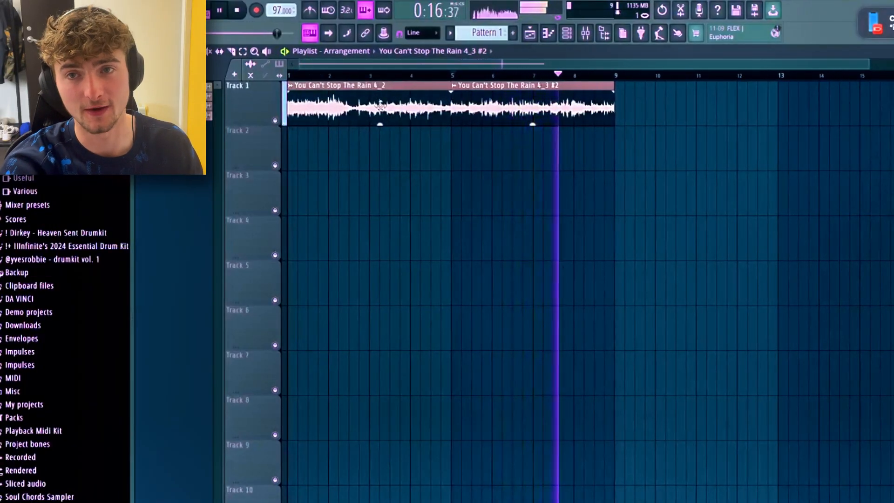
key("space")
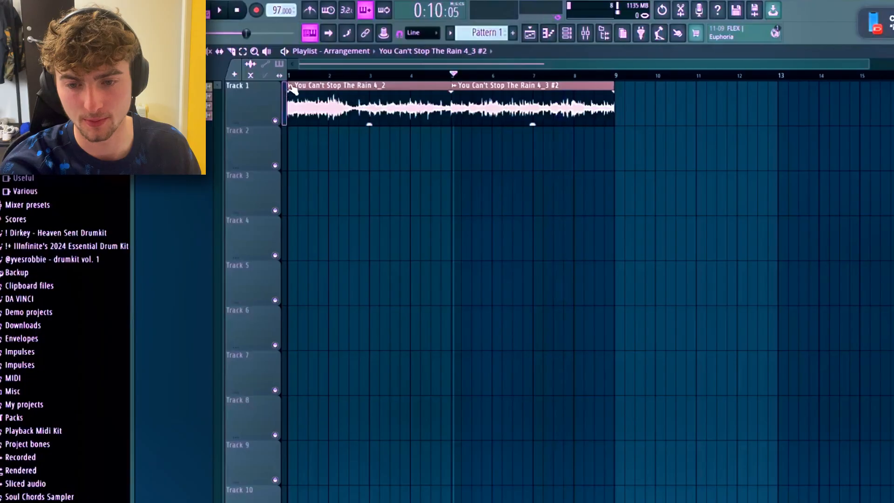
left_click(290, 87)
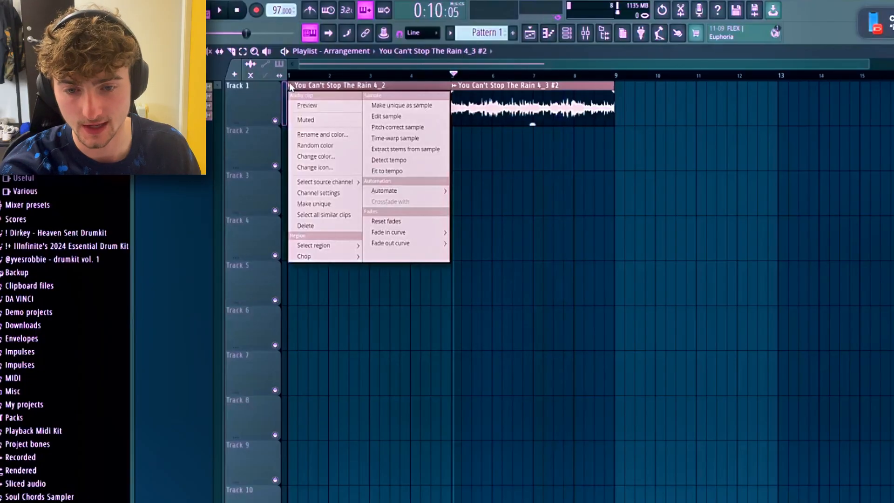
left_click(420, 150)
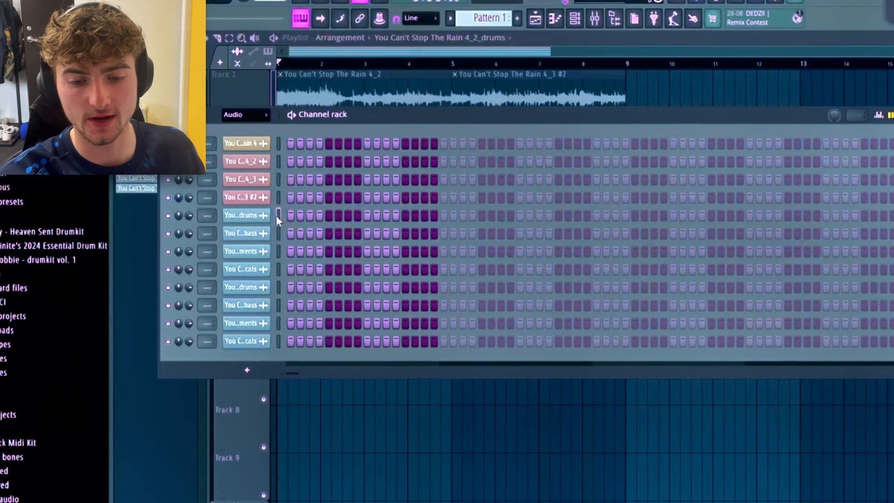
Route the first clip's drums, bass, instruments and vocals channels to mixer tracks 6 to 9, and return to the playlist.
left_click_drag(276, 216, 276, 273)
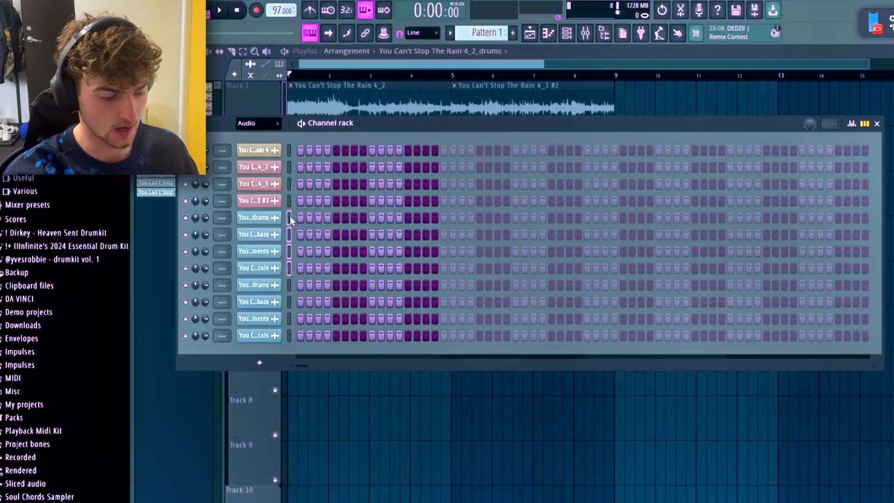
key("ctrl+l")
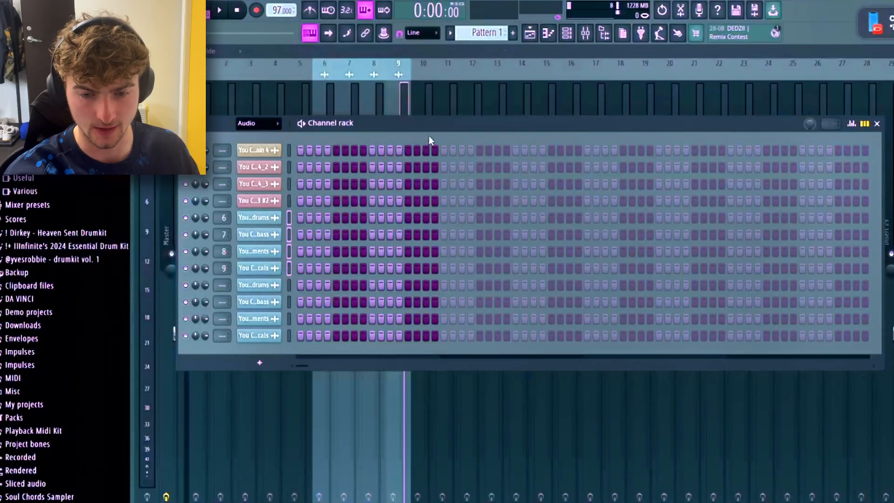
left_click_drag(428, 124, 415, 292)
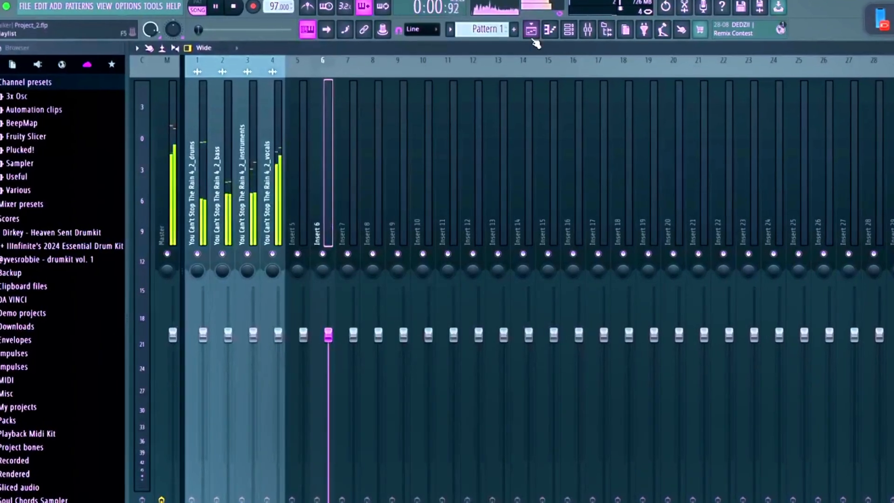
left_click(531, 33)
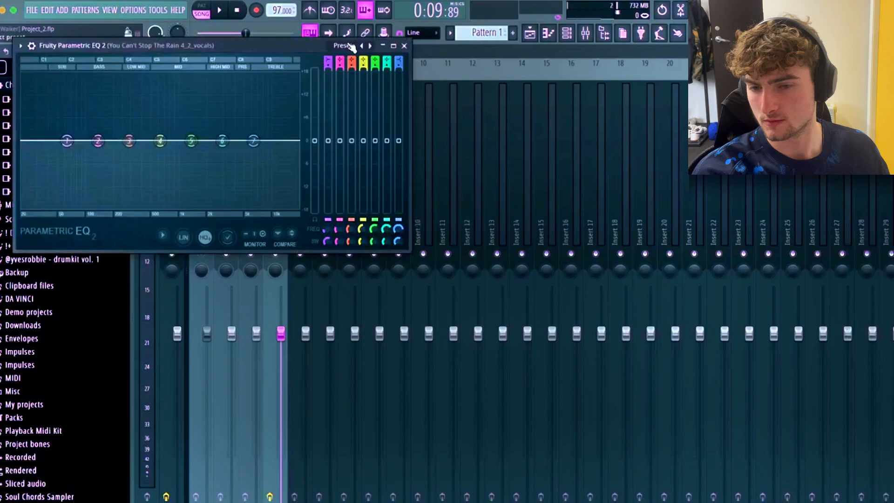
Load the 20Hz + 18kHz cut preset in the vocals' Fruity Parametric EQ 2 and lower its high cut to about 5 kHz during playback.
left_click(349, 47)
left_click(353, 80)
key("space")
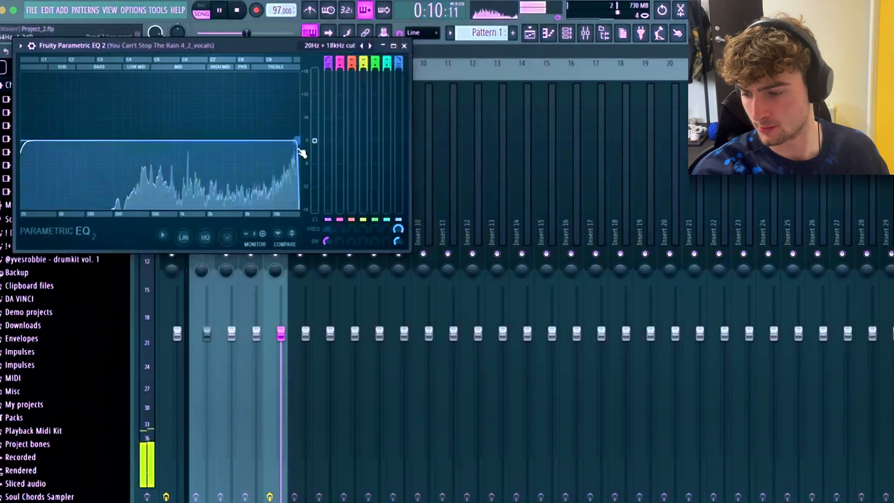
left_click_drag(298, 140, 250, 140)
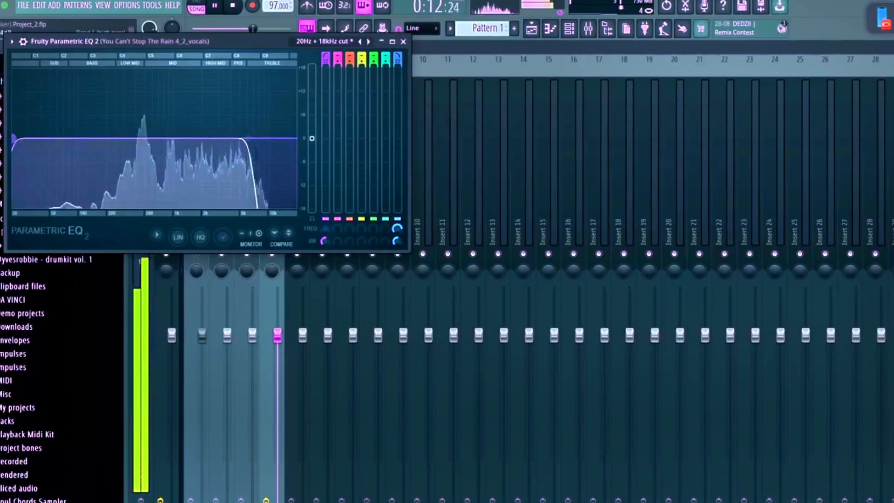
Raise the low cut in the vocals' EQ to between 100 and 200 Hz, stop playback and close the EQ.
left_click_drag(16, 139, 145, 140)
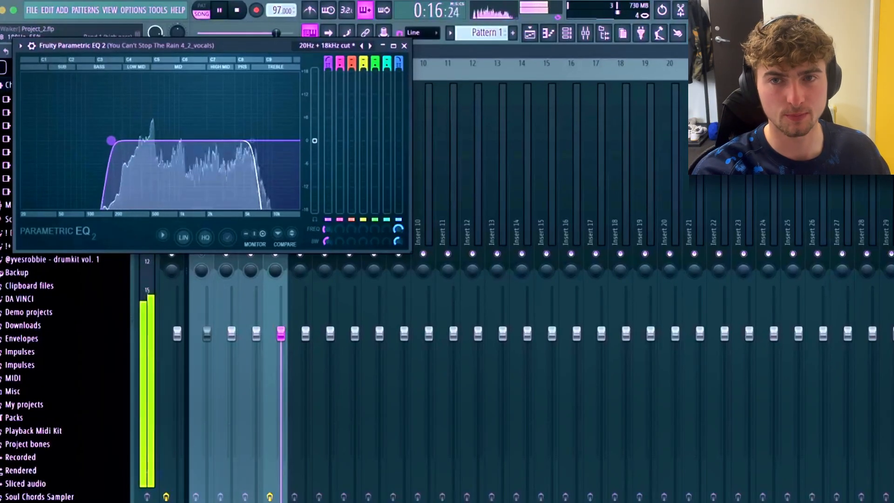
left_click_drag(106, 141, 99, 140)
key("space")
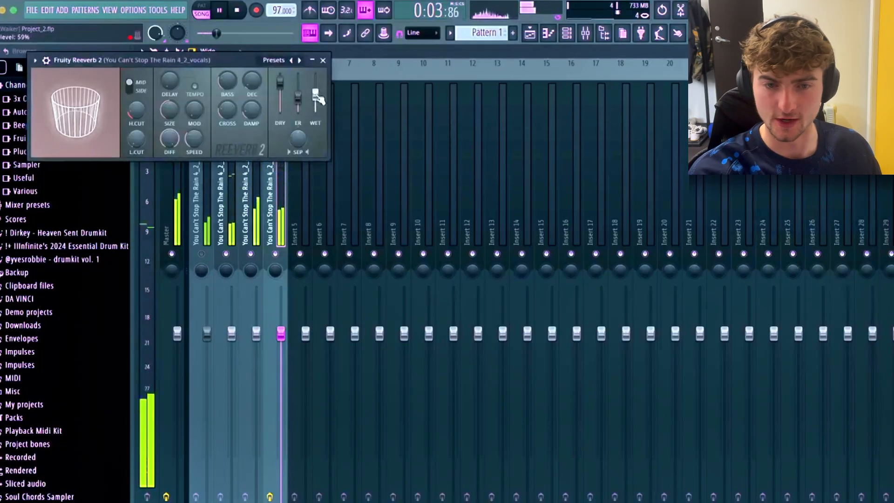
left_click(323, 60)
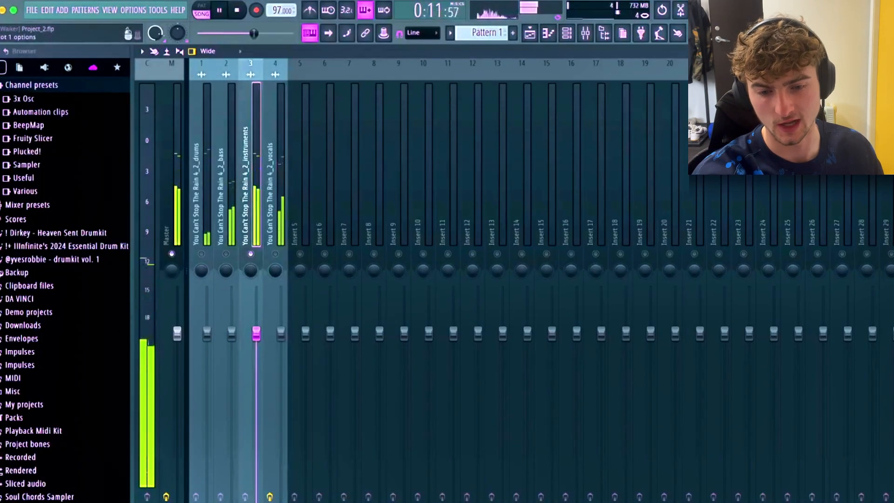
Add Fruity Parametric EQ 2 to the instruments mixer track and pull down its lowest band.
left_click(892, 93)
left_click(792, 485)
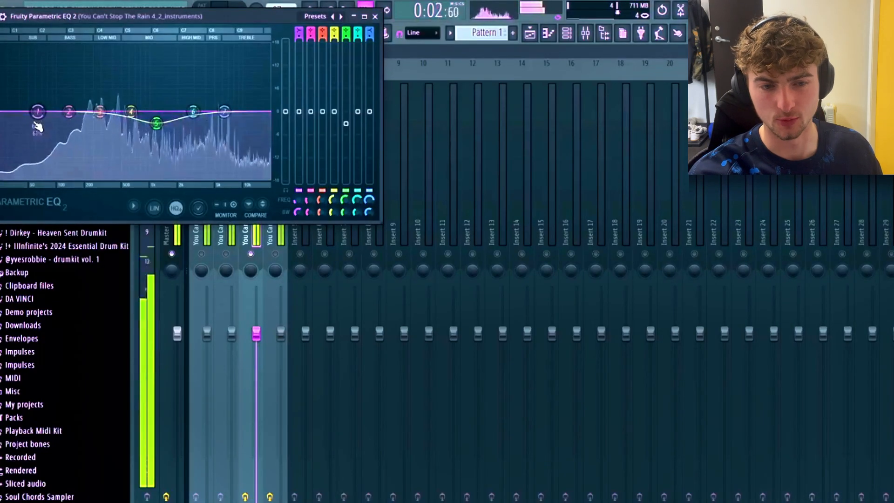
left_click_drag(34, 124, 78, 178)
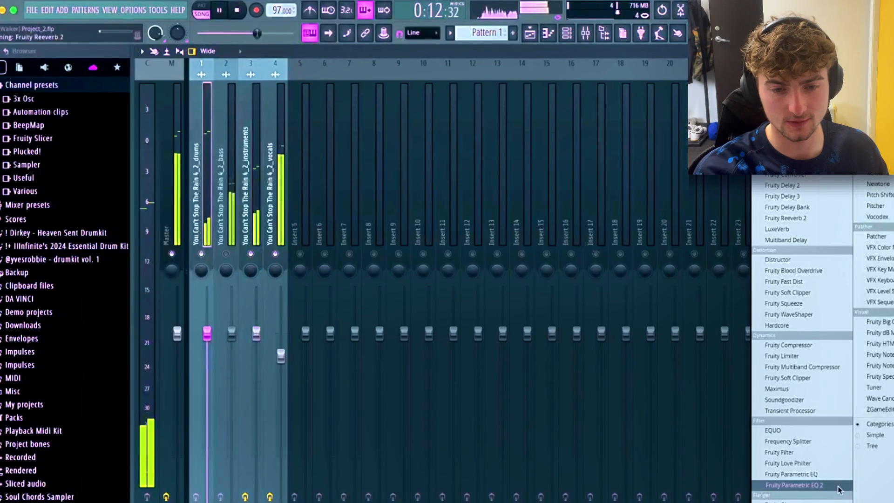
Add Fruity Parametric EQ 2 to the drums mixer track, load a cut preset and lower its high cut to about 2 kHz.
left_click(838, 490)
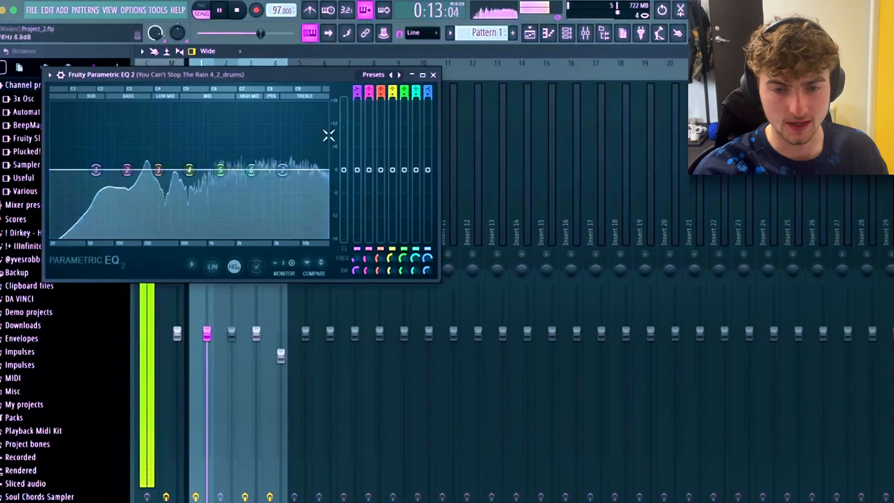
left_click(366, 75)
left_click(385, 90)
left_click_drag(326, 169, 238, 174)
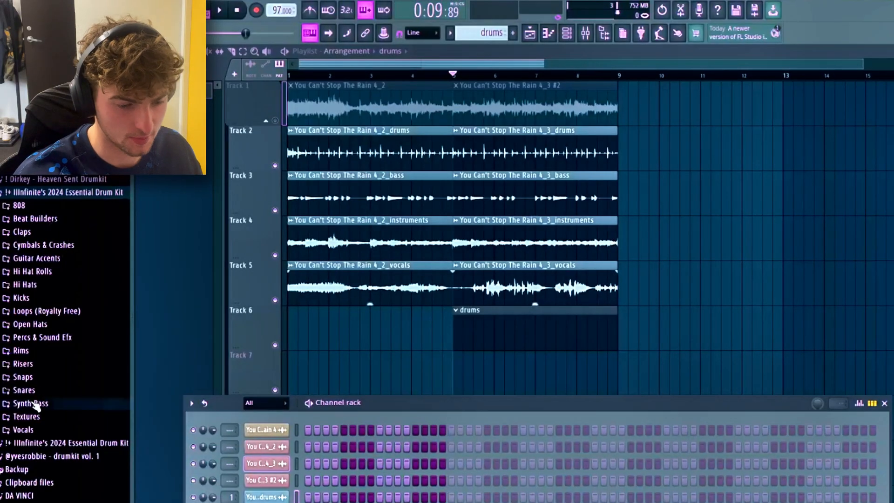
Try the [Synth Bass] Fan Favorite sample from the Synth Bass folder as a new channel, with a test note in its piano roll.
left_click(32, 403)
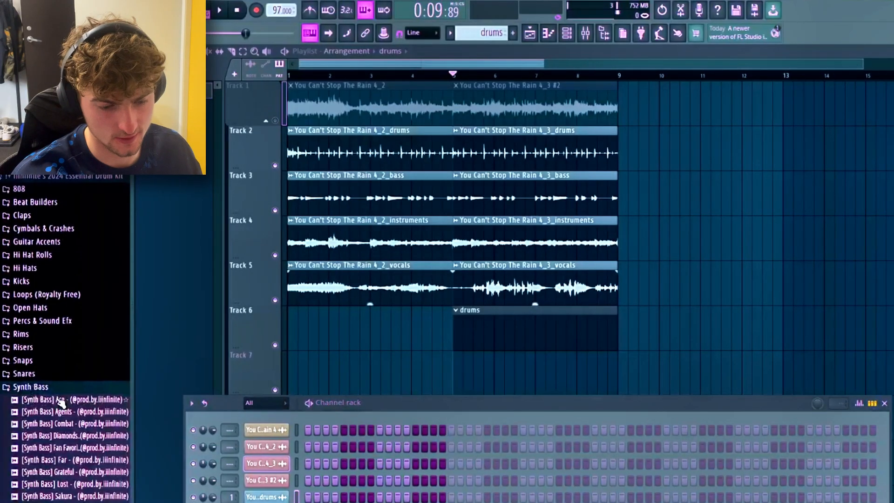
left_click(56, 441)
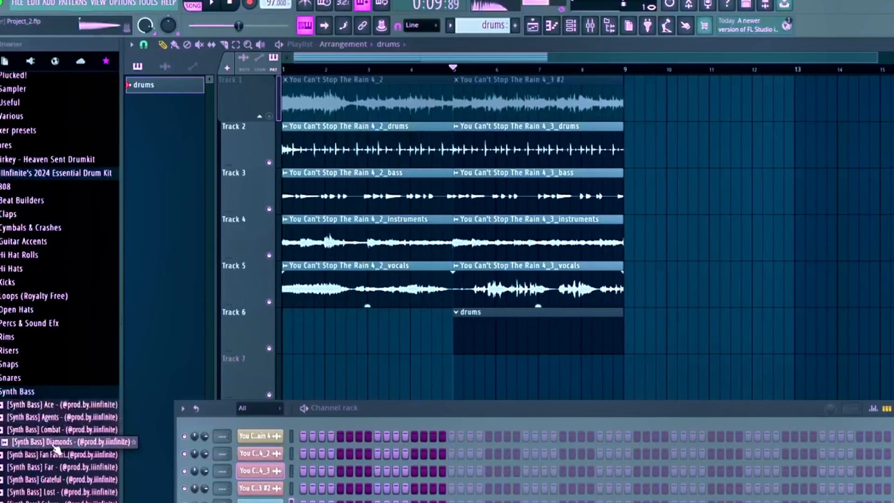
left_click_drag(56, 441, 241, 425)
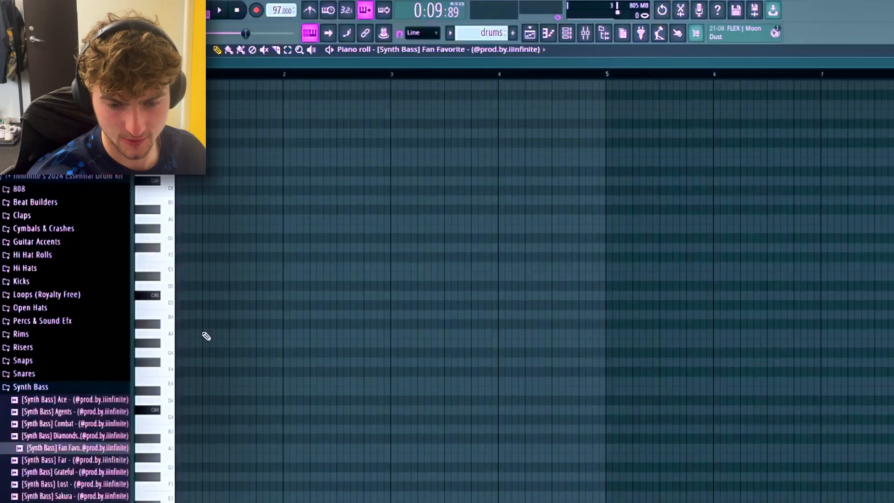
left_click(206, 336)
key("space")
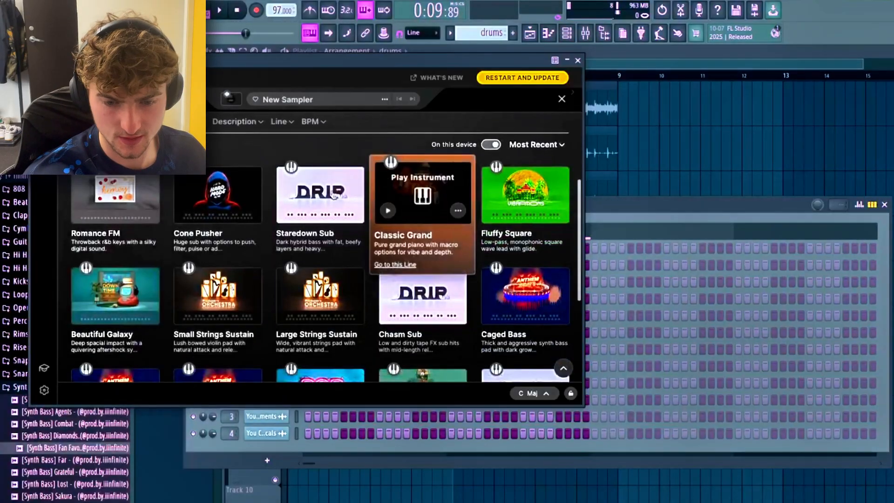
Load the Staredown Sub instrument in Arcade, close the plugin window and check the bass line with the song playback.
left_click(316, 193)
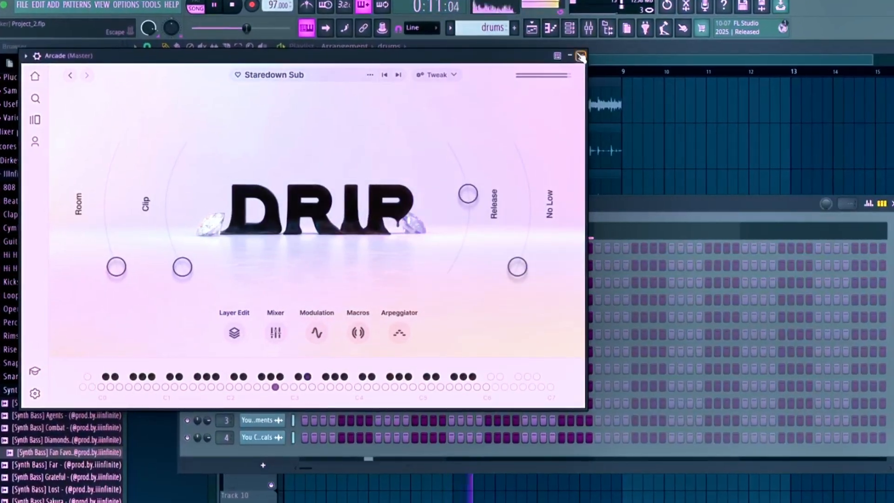
left_click(579, 59)
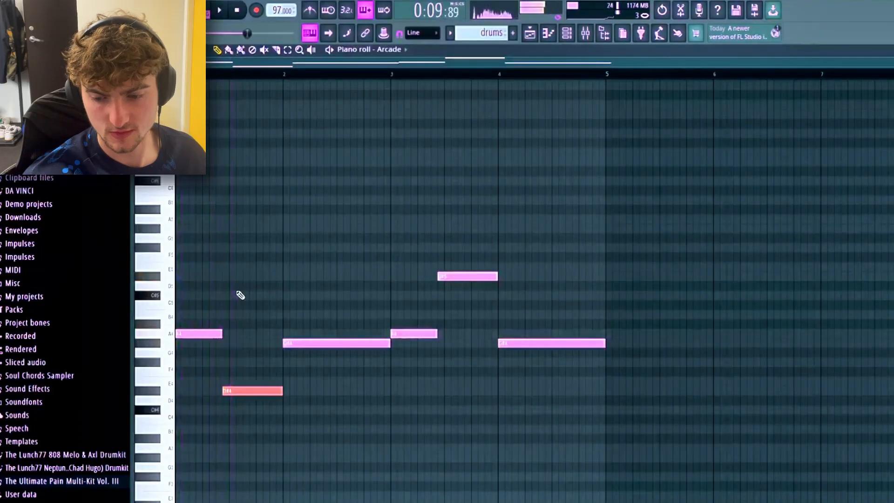
key("space")
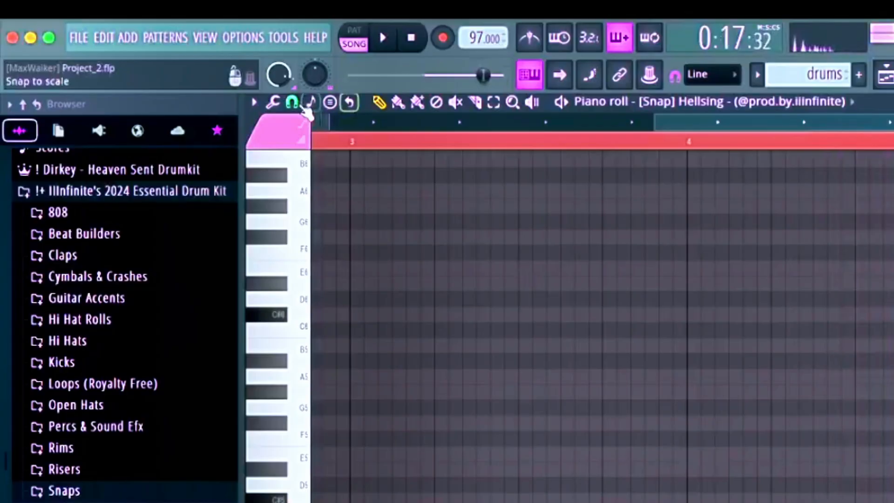
Raise the velocity of the last note in the [Snap] Hellsing roll during playback and undo the last edit.
left_click(292, 102)
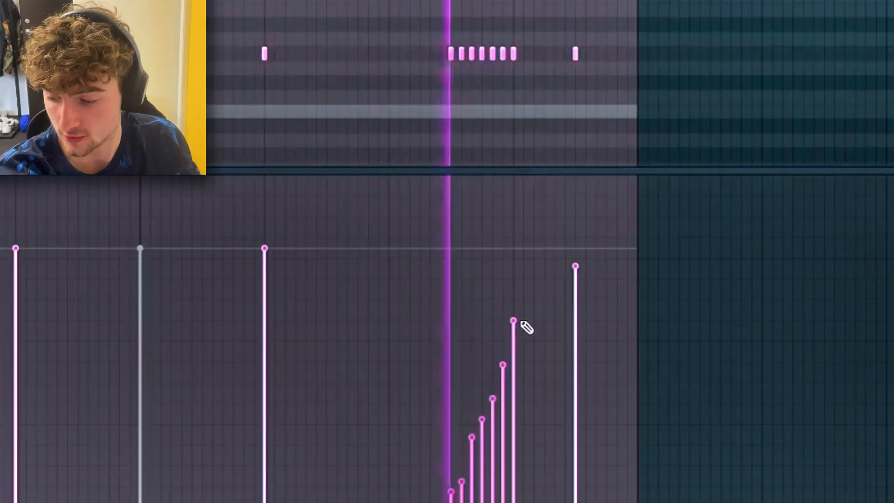
left_click(513, 265)
key("space")
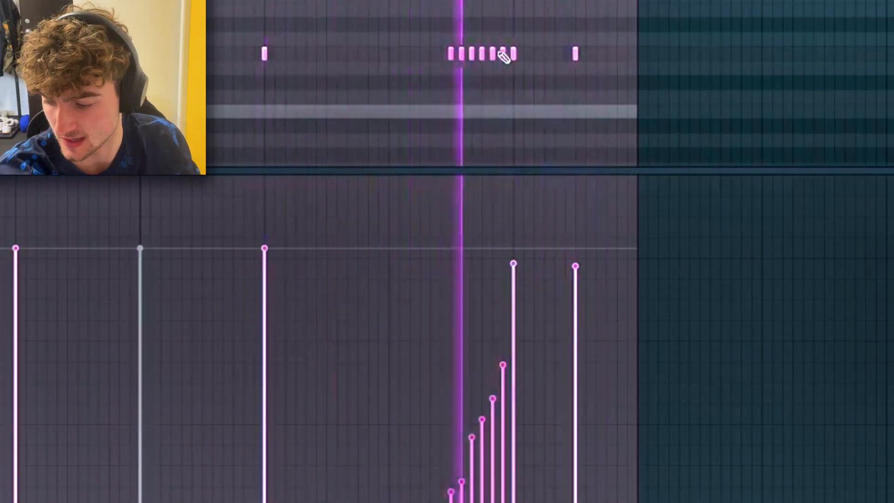
key("ctrl+z")
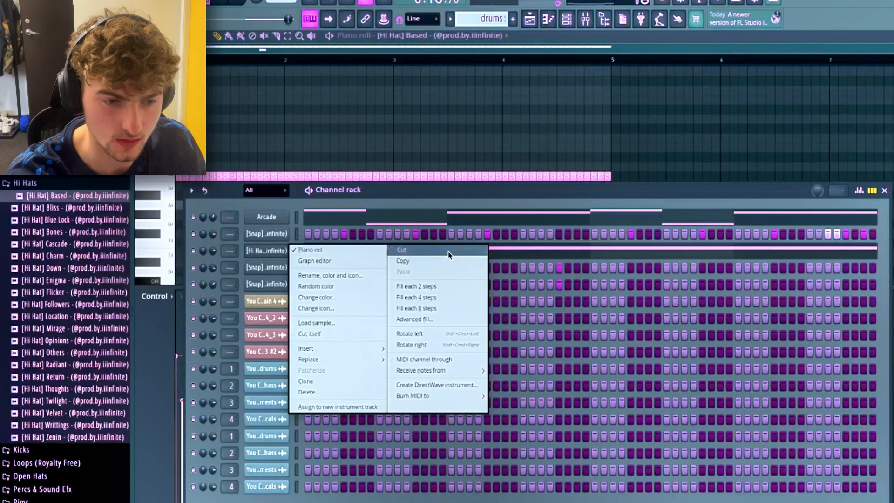
Replace the [Hi Hat] Based notes with a hit on each 2 steps and open them in the piano roll.
right_click(278, 252)
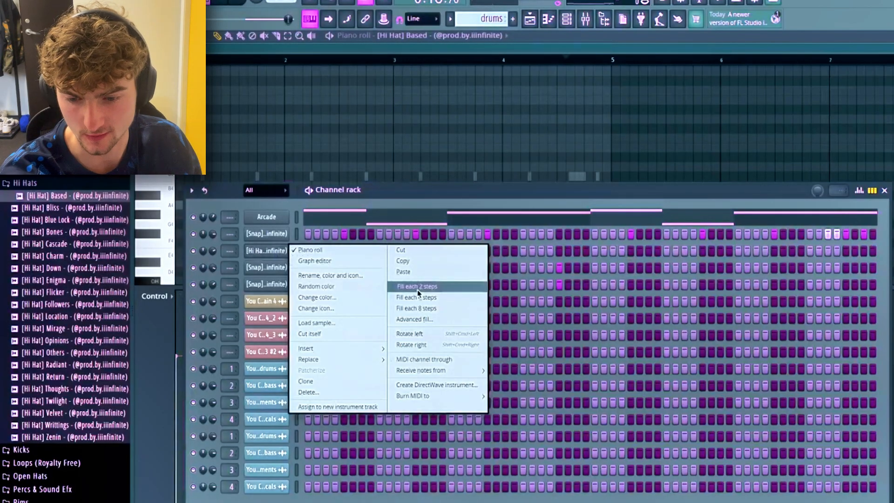
left_click(418, 286)
right_click(265, 247)
left_click(301, 251)
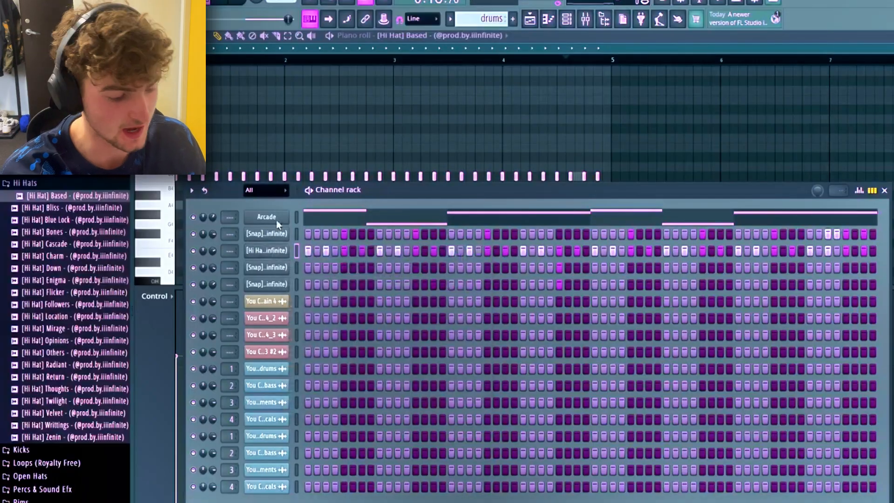
Duplicate the hi-hat notes onto the in-between steps and set the copies' velocities evenly below the main hits.
left_click_drag(203, 179, 205, 180)
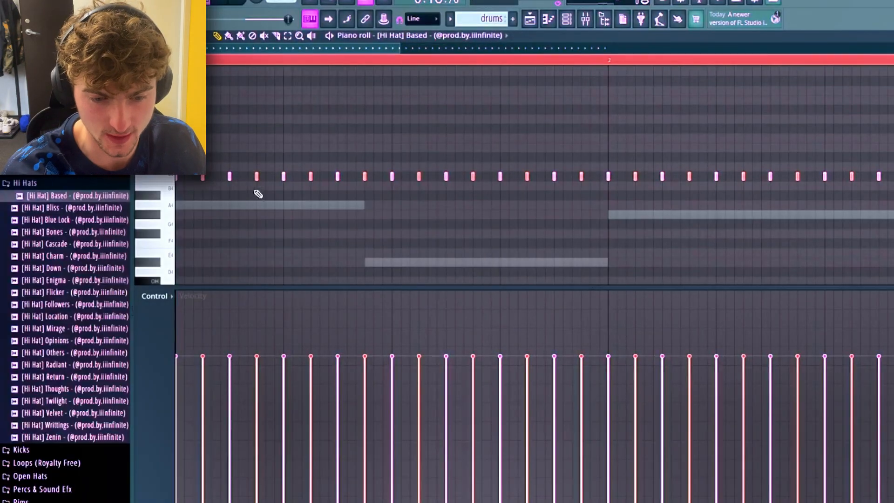
scroll(201, 413, "down", 4)
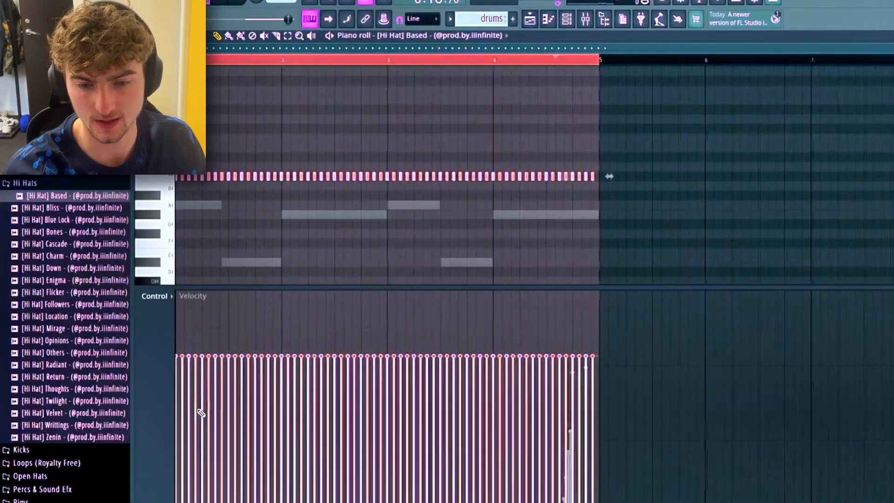
left_click_drag(182, 459, 669, 448)
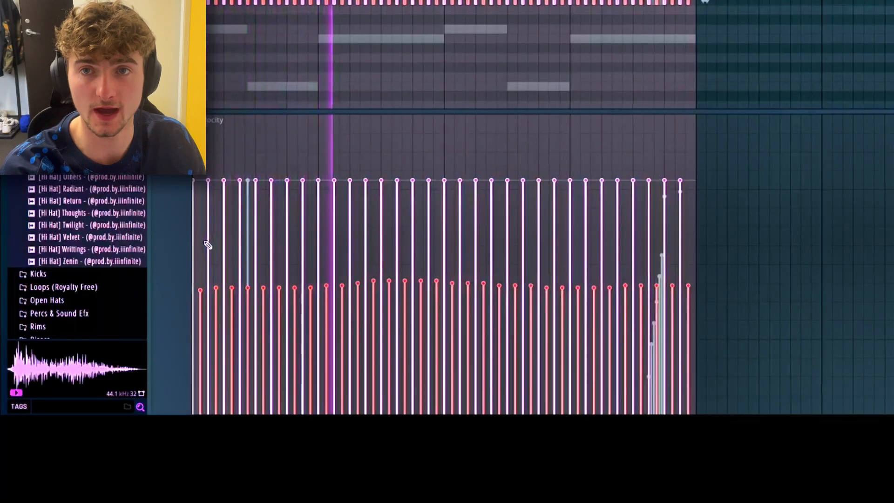
mouse_move(197, 250)
left_mouse_down()
mouse_move(504, 244)
mouse_move(547, 255)
left_mouse_up()
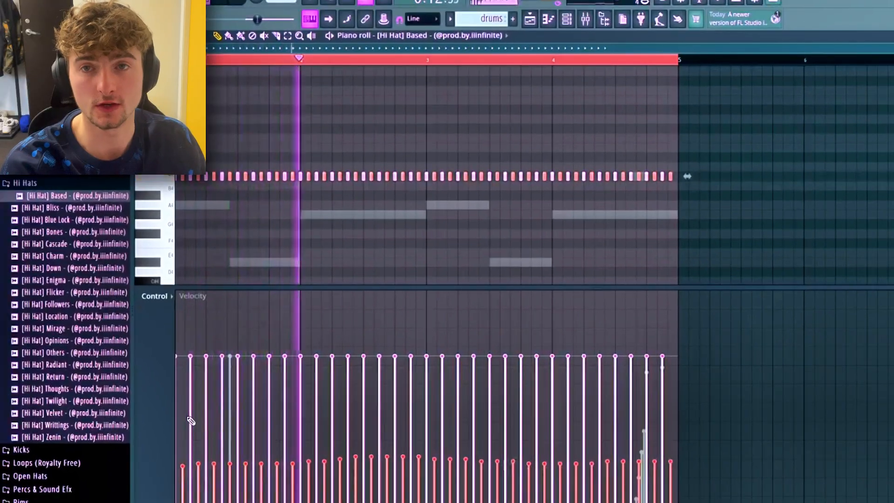
mouse_move(186, 423)
left_mouse_down()
mouse_move(513, 426)
mouse_move(301, 414)
mouse_move(234, 426)
mouse_move(678, 435)
mouse_move(545, 432)
left_mouse_up()
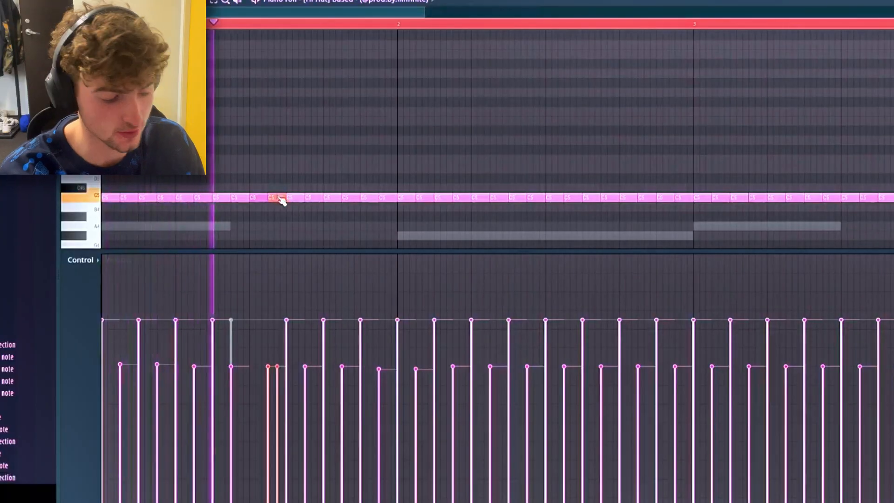
Chop the selected hi-hat notes into fast rolls with the Chopper, adjusting its time multiplier.
key("alt+u")
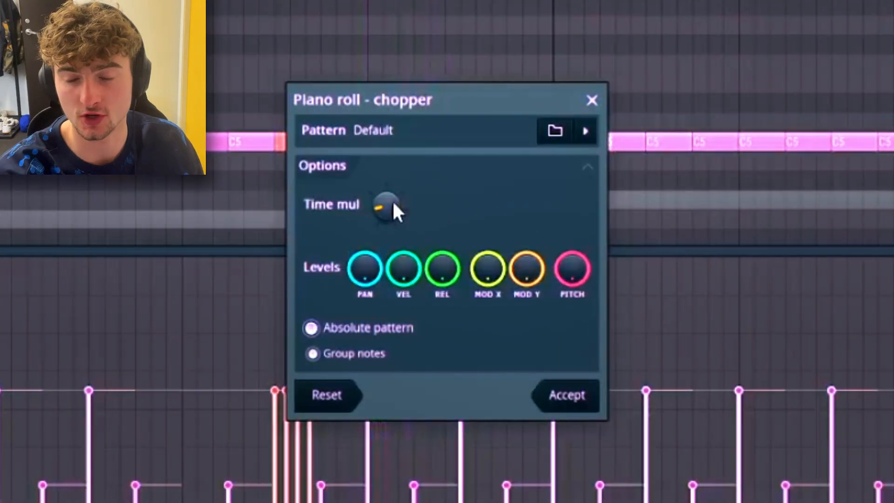
left_click_drag(393, 205, 393, 223)
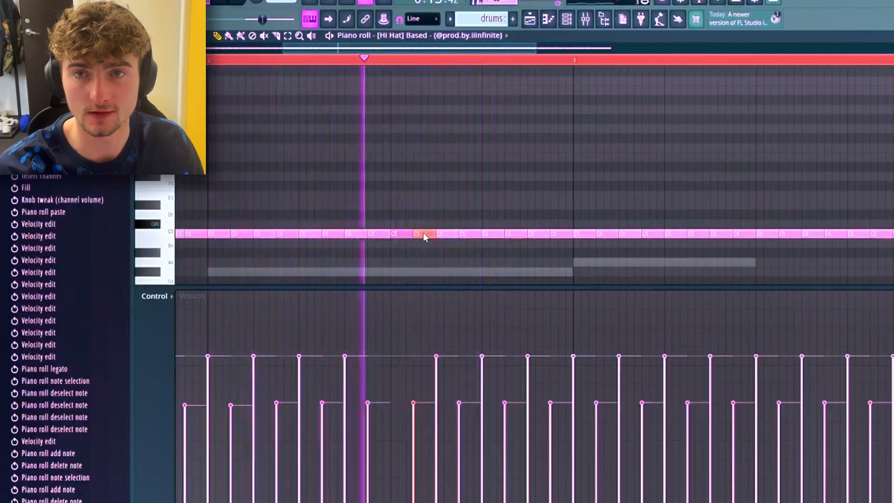
key("alt+u")
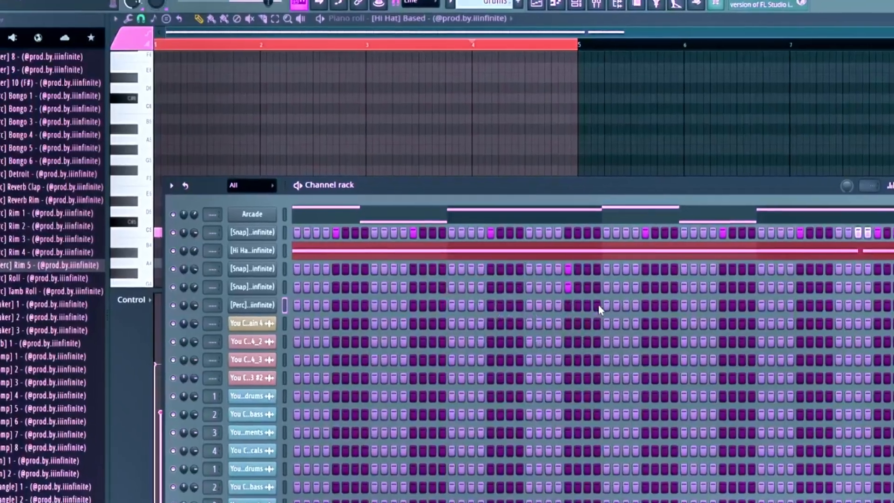
Add four [Perc] Rim 5 hits on the last four steps of bar 2 and edit the first hit's note panning.
left_click_drag(587, 301, 554, 301)
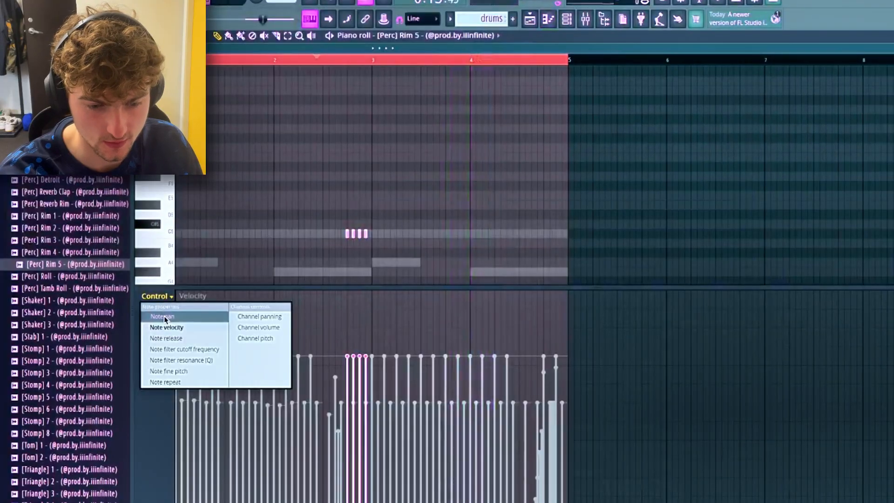
left_click(163, 317)
left_click(346, 393)
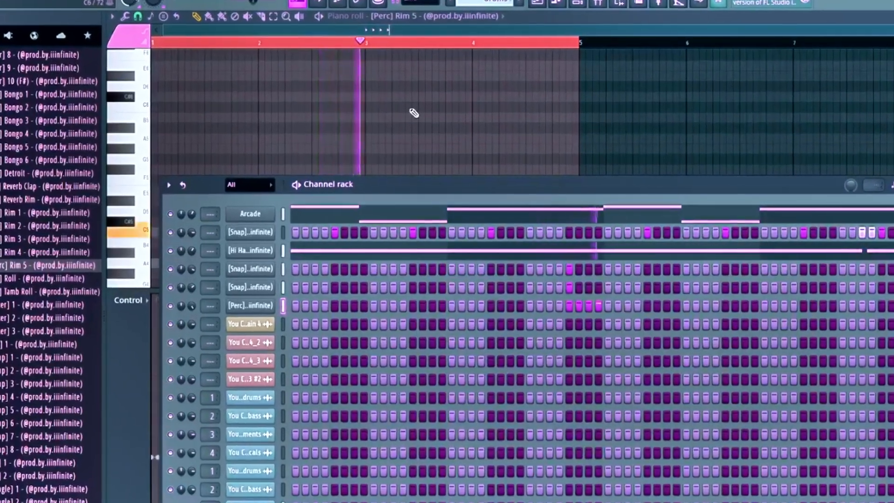
Copy the !Go2Spinz 808 notes of bars 1 and 2 into bars 3 and 4 and clear the selection.
left_click_drag(413, 114, 279, 265)
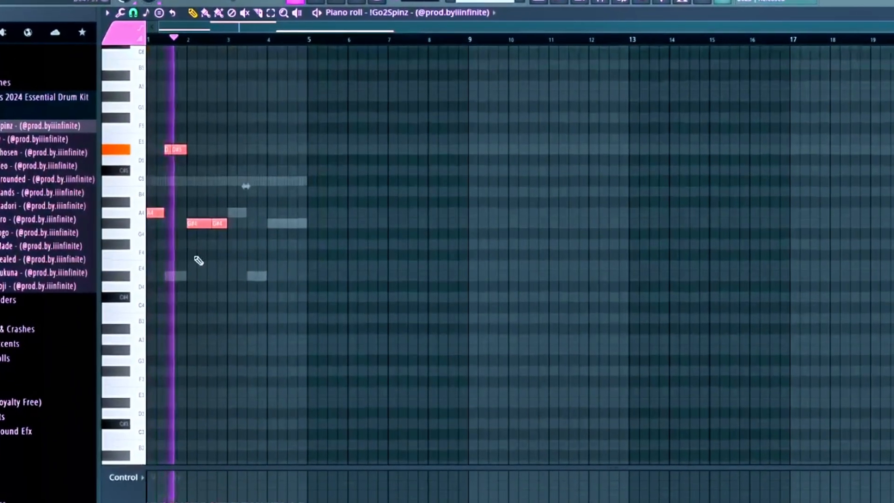
mouse_move(196, 226)
left_mouse_down()
mouse_move(301, 227)
mouse_move(277, 227)
left_mouse_up()
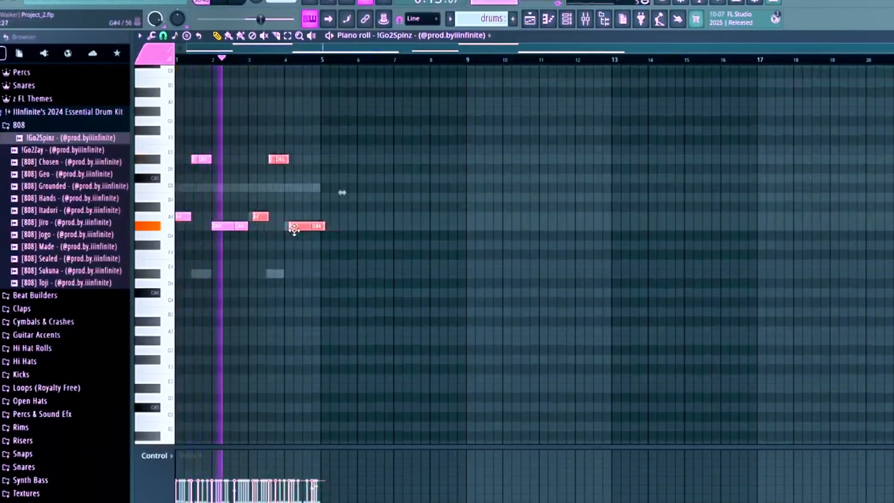
left_click(316, 168)
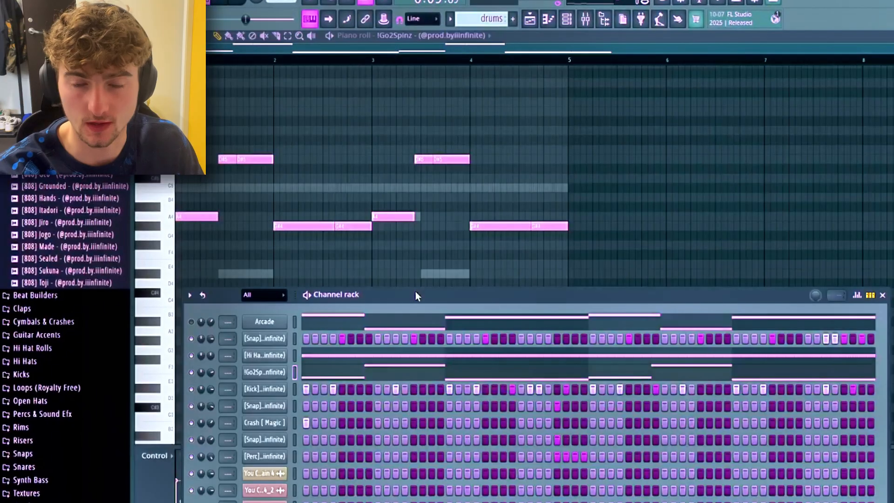